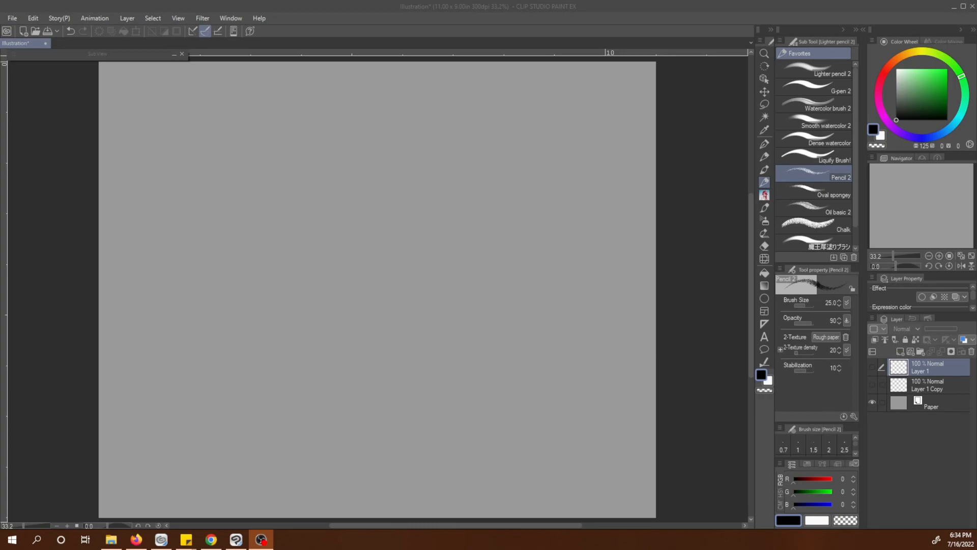
Show Layer 1 and sketch an almond-shaped eye outline right of the canvas centre, darkening the upper lid and outer corner.
click(873, 366)
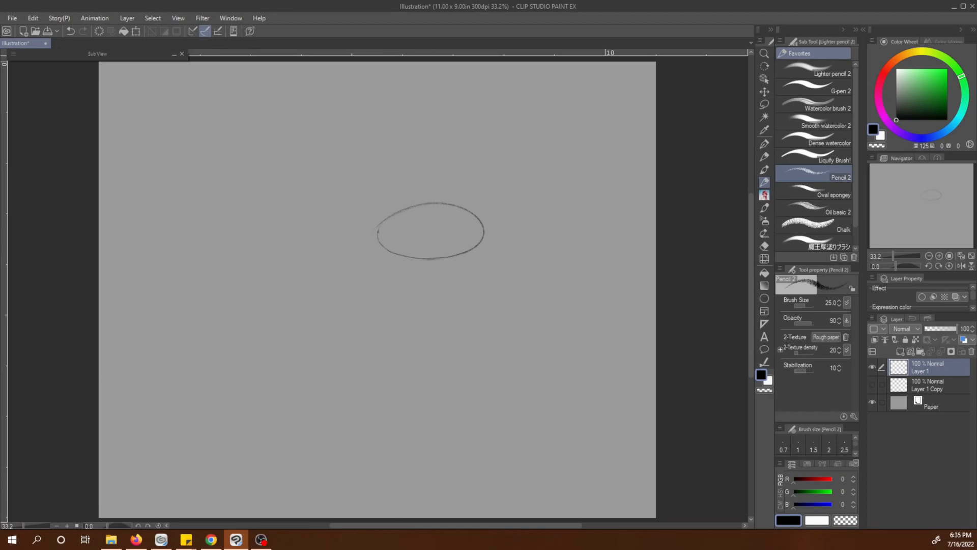
mouse_move(377, 234)
mouse_down()
mouse_move(428, 205)
mouse_move(480, 207)
mouse_move(483, 229)
mouse_move(382, 225)
mouse_move(484, 221)
mouse_move(484, 232)
mouse_move(475, 220)
mouse_move(489, 232)
mouse_move(448, 258)
mouse_up()
key(e)
key(p)
key(e)
key(p)
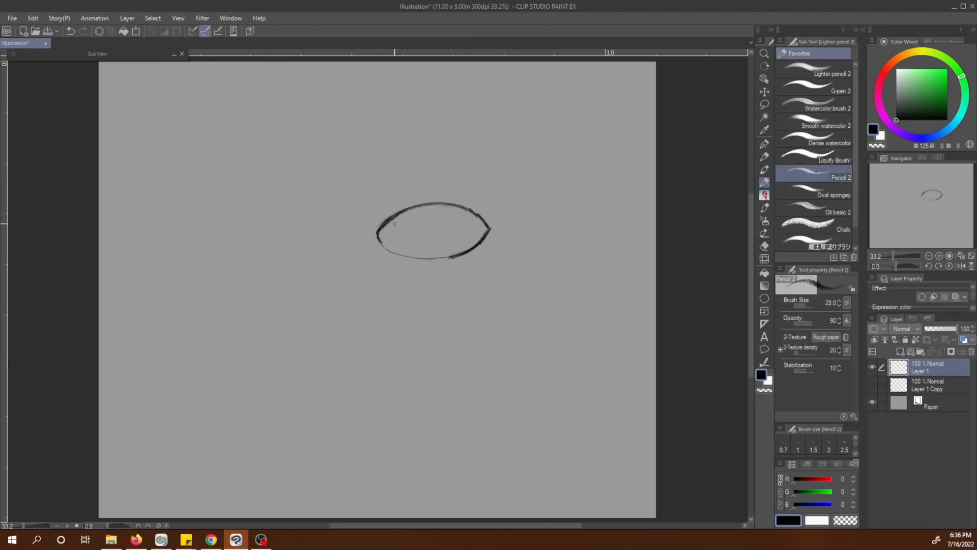
mouse_move(389, 221)
mouse_down()
mouse_move(392, 239)
mouse_move(434, 206)
mouse_move(435, 252)
mouse_move(390, 221)
mouse_move(416, 255)
mouse_move(438, 251)
mouse_move(451, 232)
mouse_move(446, 205)
mouse_move(452, 234)
mouse_move(449, 207)
mouse_up()
key(ctrl+z)
key(e)
key(p)
key(e)
key(p)
Draw a large iris partly covered by the upper lid, with a small pupil circle inside it.
mouse_move(401, 255)
mouse_down()
mouse_move(422, 258)
mouse_move(406, 258)
mouse_move(415, 229)
mouse_move(423, 231)
mouse_up()
key(e)
key(p)
key(ctrl+z)
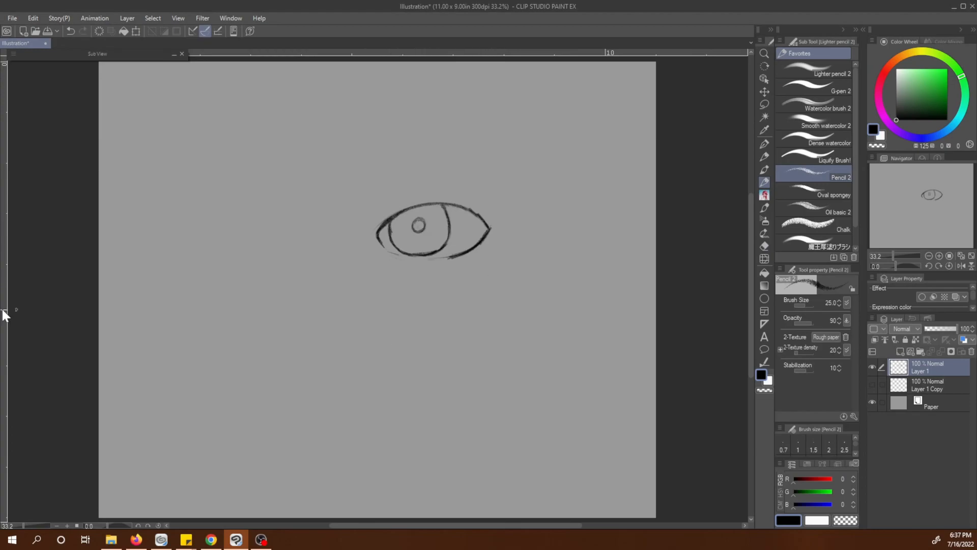
key(alt+Tab)
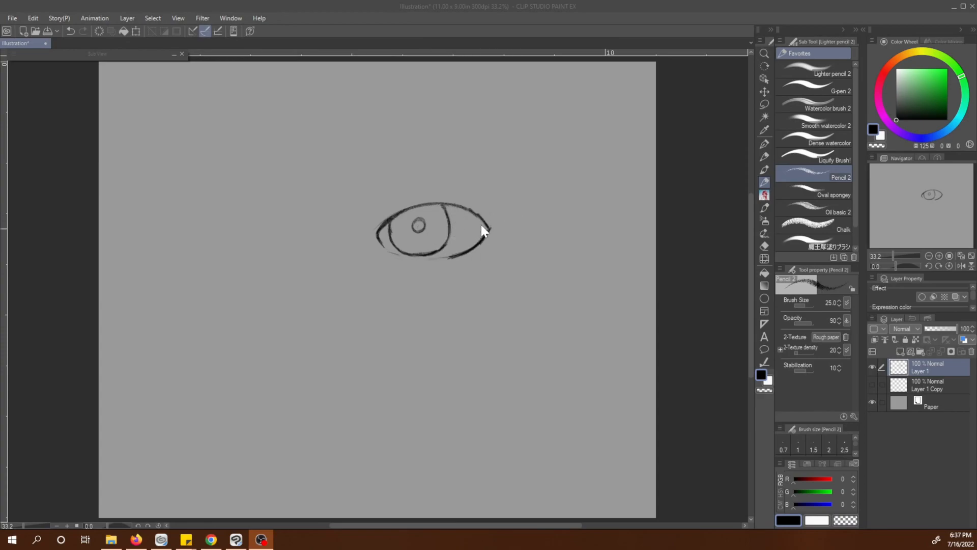
key(alt+Tab)
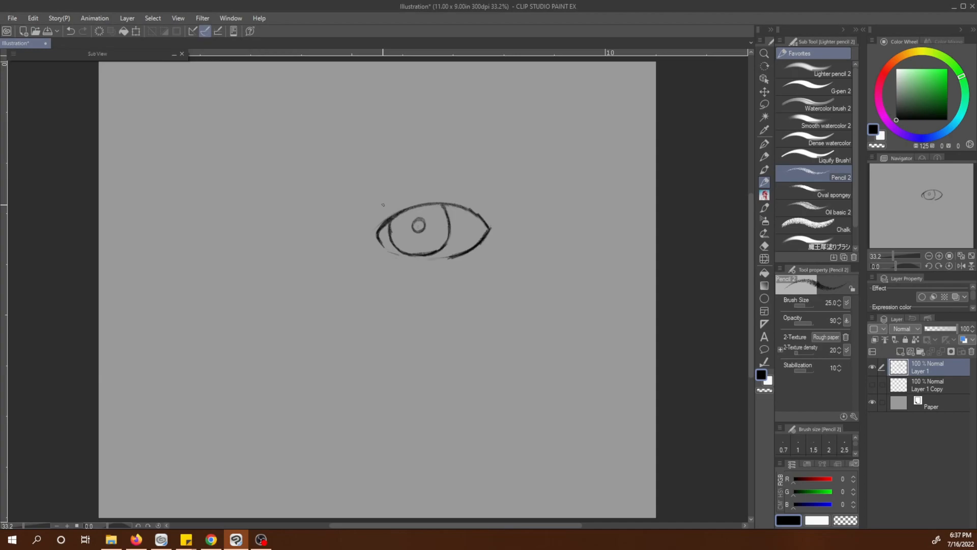
Draw a curved eyelid crease above the eye, with short strokes branching at its inner end.
drag(386, 203, 443, 195)
key(ctrl+z)
key(ctrl+y)
key(ctrl+z)
drag(448, 192, 387, 202)
key(ctrl+z)
mouse_move(445, 188)
mouse_down()
mouse_move(393, 197)
mouse_move(446, 191)
mouse_up()
key(ctrl+z)
key(ctrl+z)
key(ctrl+z)
drag(383, 201, 446, 187)
key(ctrl+z)
mouse_move(377, 206)
mouse_down()
mouse_move(457, 189)
mouse_move(386, 195)
mouse_up()
drag(402, 193, 377, 196)
Add a new layer and draw a light green width guide across the eye, with a tick at each corner and a connecting line.
drag(196, 252, 267, 271)
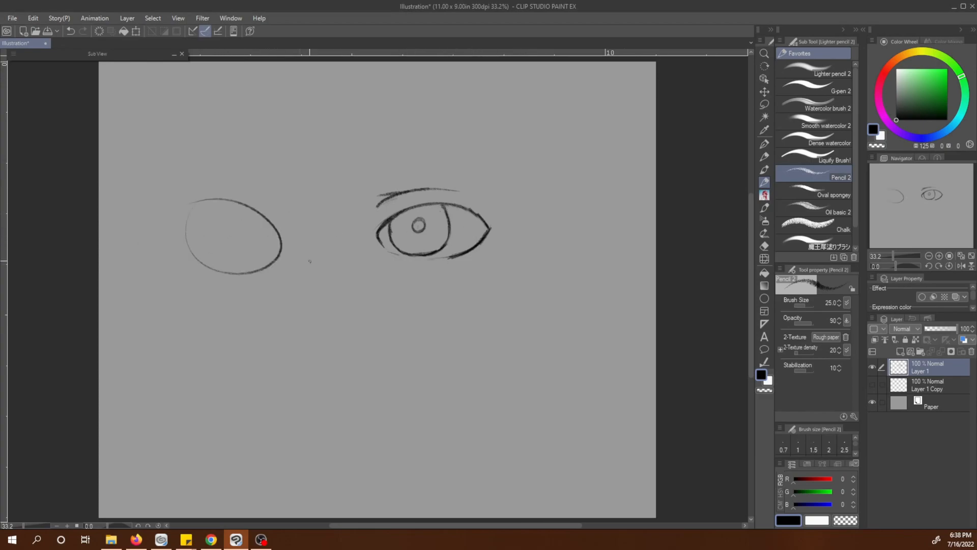
key(ctrl+z)
key(ctrl+shift+n)
click(924, 68)
drag(376, 225, 377, 254)
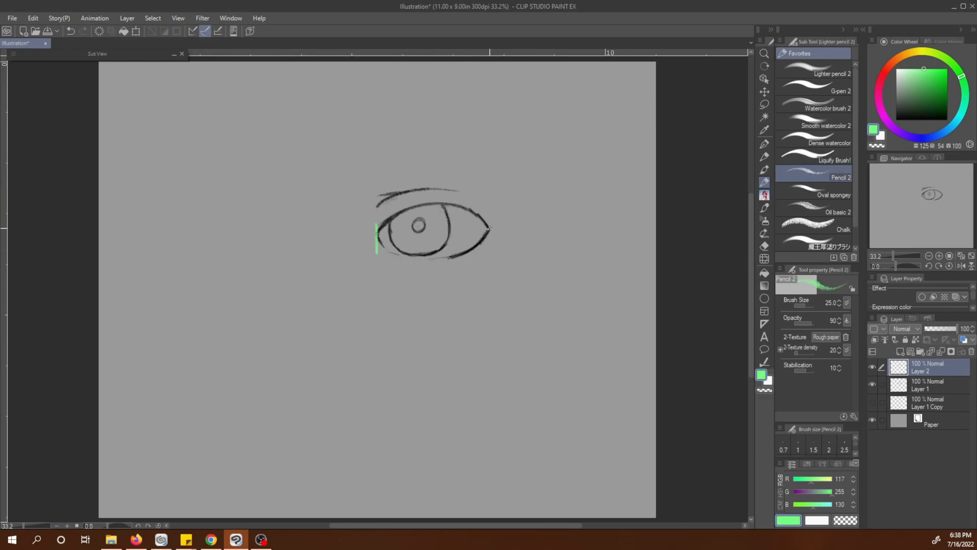
drag(489, 218, 491, 248)
drag(376, 235, 489, 228)
Move the green guide one eye width to the left so its right end meets the eye's inner corner.
key(ctrl+t)
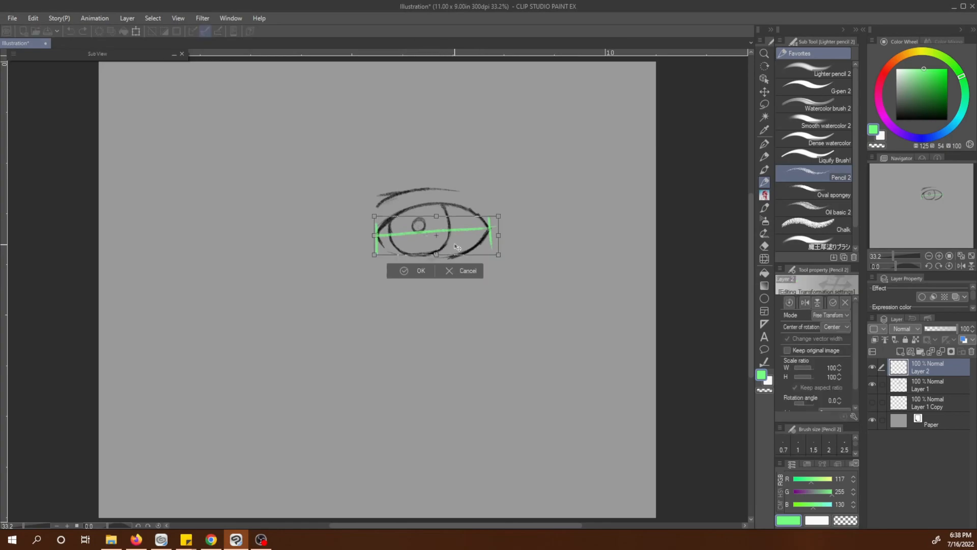
drag(457, 244, 343, 247)
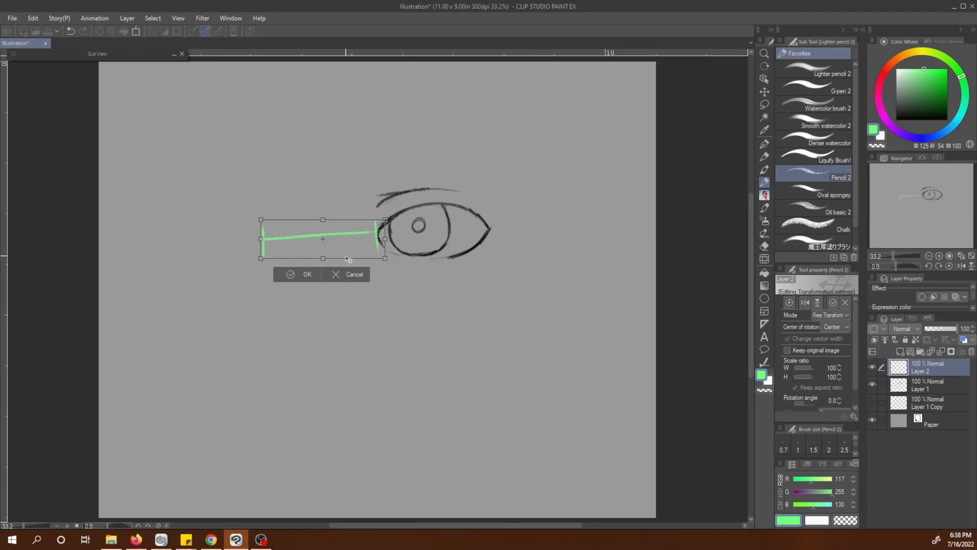
click(302, 275)
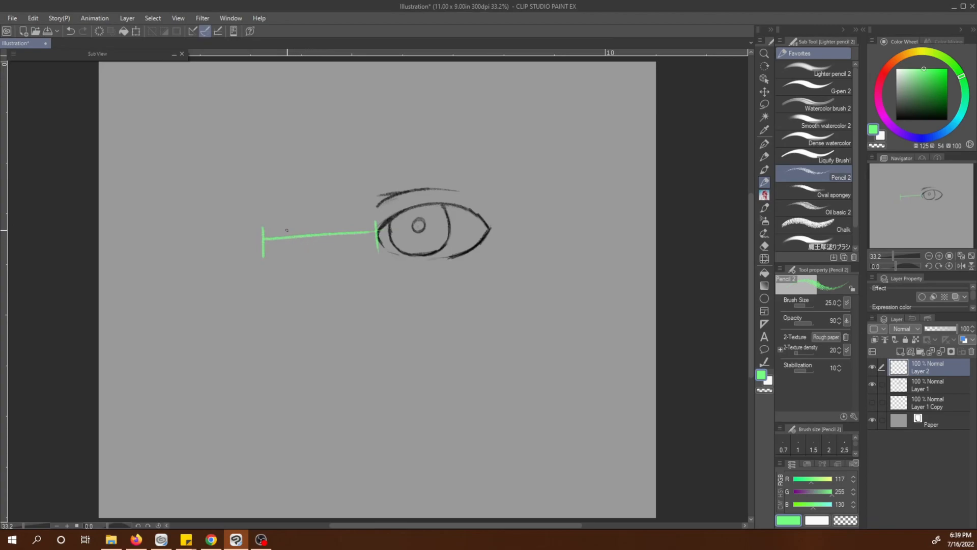
Add a short green tick near the guide's left end and mark that left end in black on Layer 1.
key(ctrl+z)
drag(287, 225, 288, 251)
click(945, 388)
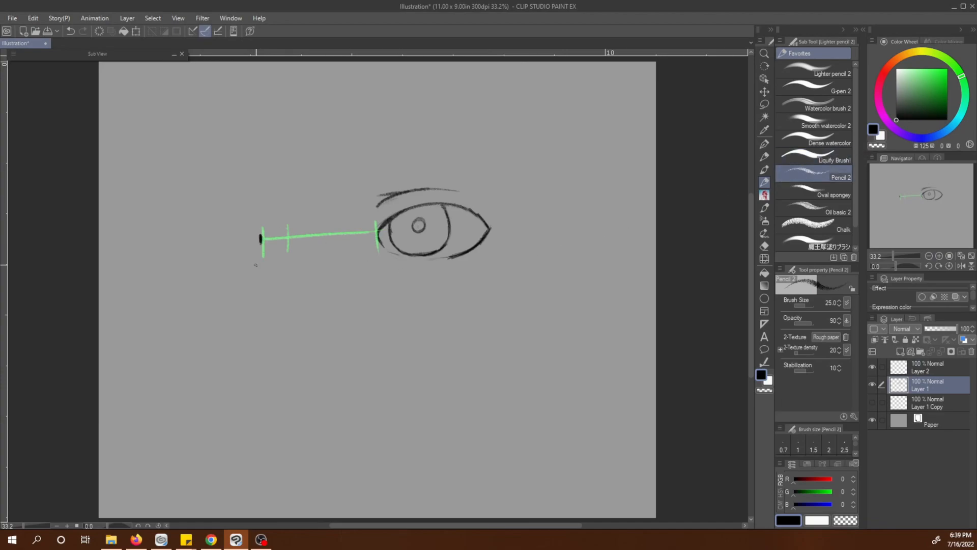
Move the Layer 2 guide further left so its right end lines up with the black mark.
click(918, 367)
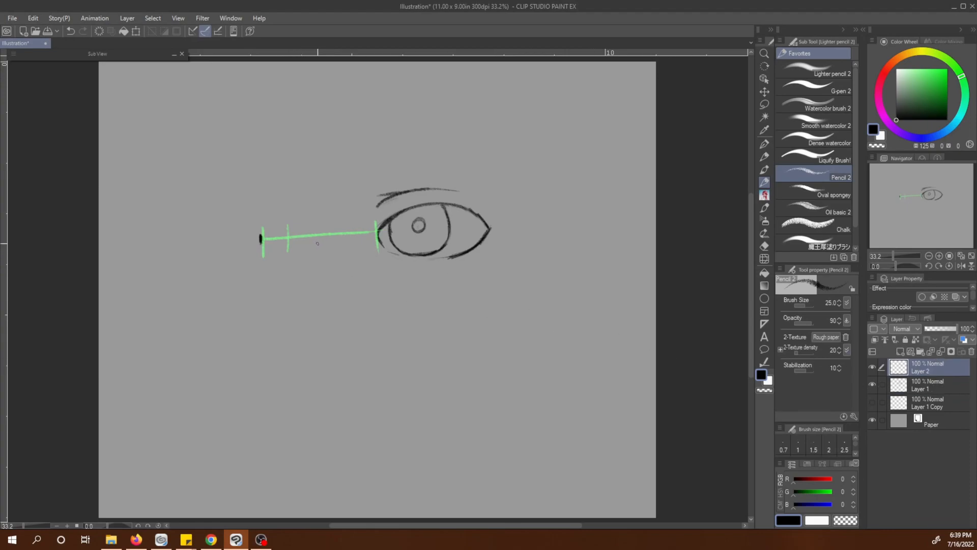
key(ctrl+t)
drag(334, 251, 217, 253)
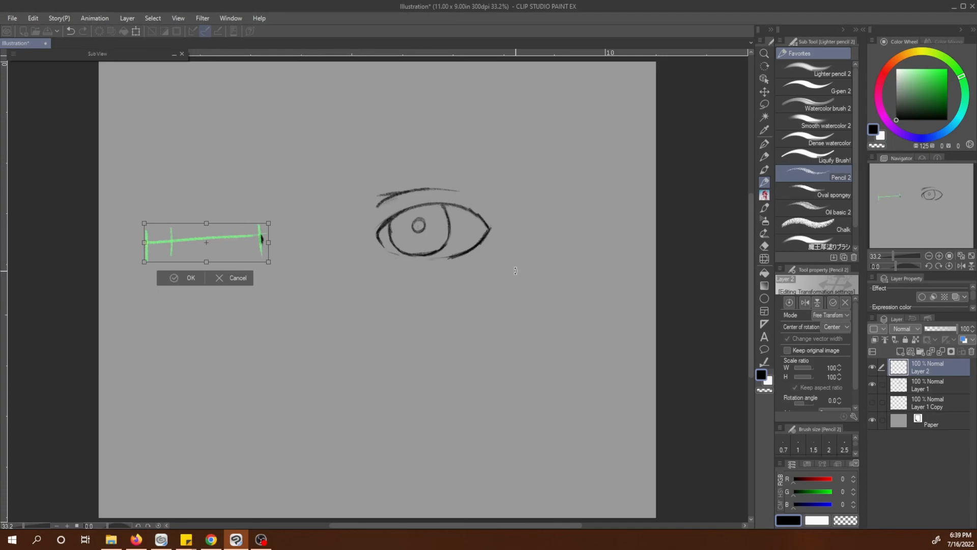
click(176, 280)
Mark the guide's inner tick in black on Layer 1 and hide Layer 2.
click(919, 387)
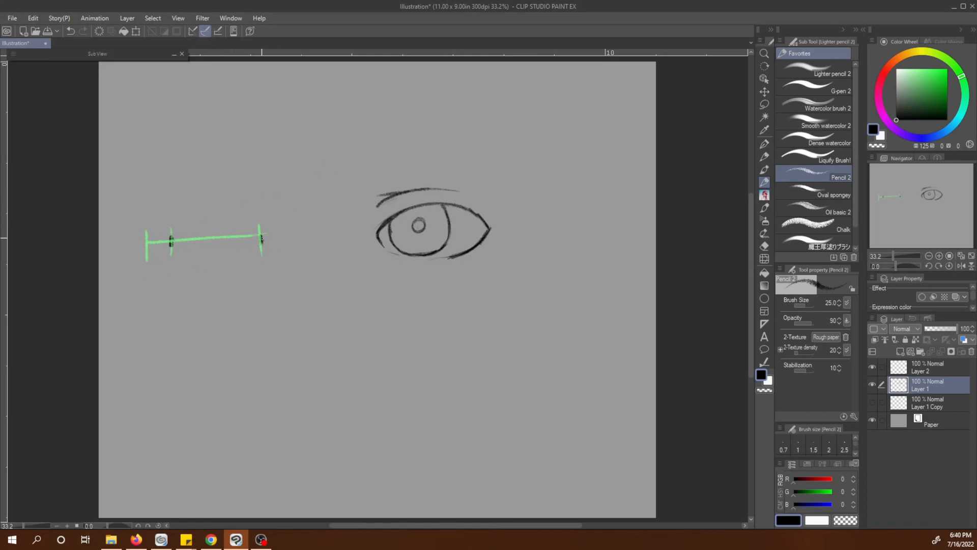
key(ctrl+z)
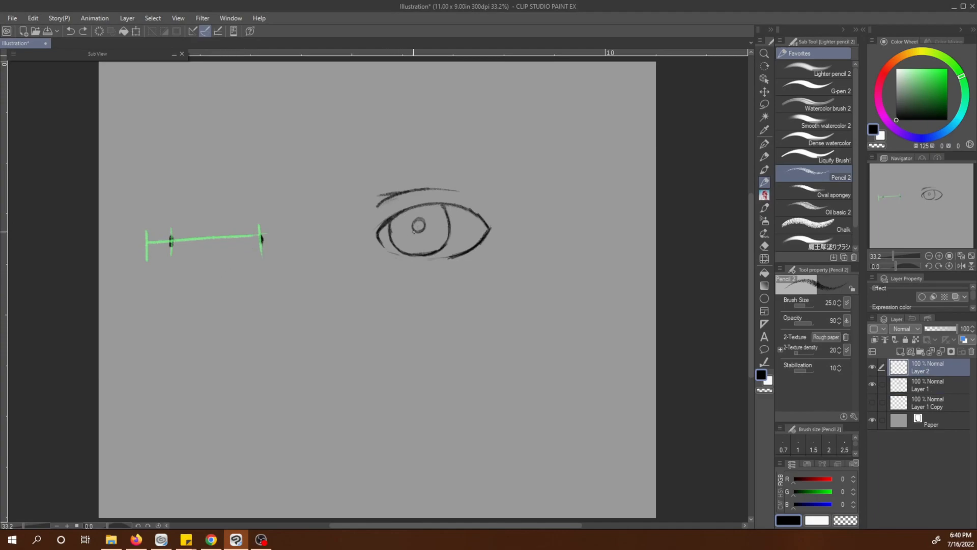
click(872, 367)
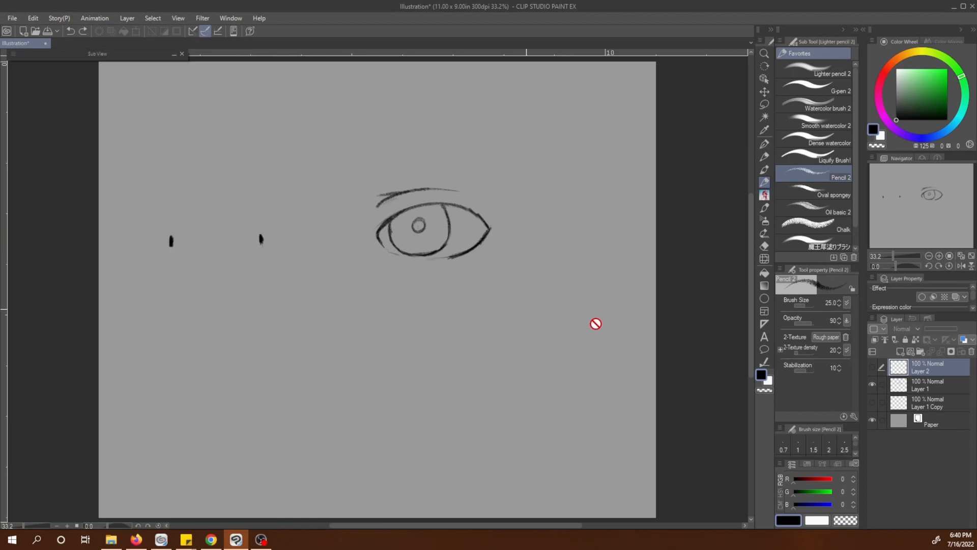
Sketch the second eye's rough oval outline on Layer 1 between the two black marks.
click(924, 385)
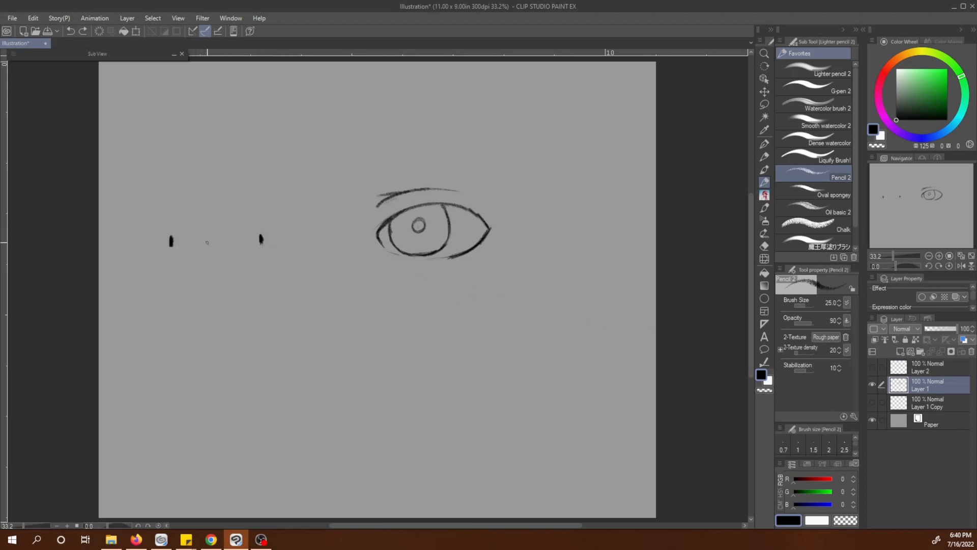
click(178, 231)
mouse_move(261, 238)
mouse_down()
mouse_move(224, 215)
mouse_move(178, 226)
mouse_move(171, 243)
mouse_move(256, 256)
mouse_move(231, 213)
mouse_move(170, 243)
mouse_move(259, 250)
mouse_move(191, 209)
mouse_move(177, 248)
mouse_move(257, 225)
mouse_move(172, 236)
mouse_move(247, 216)
mouse_up()
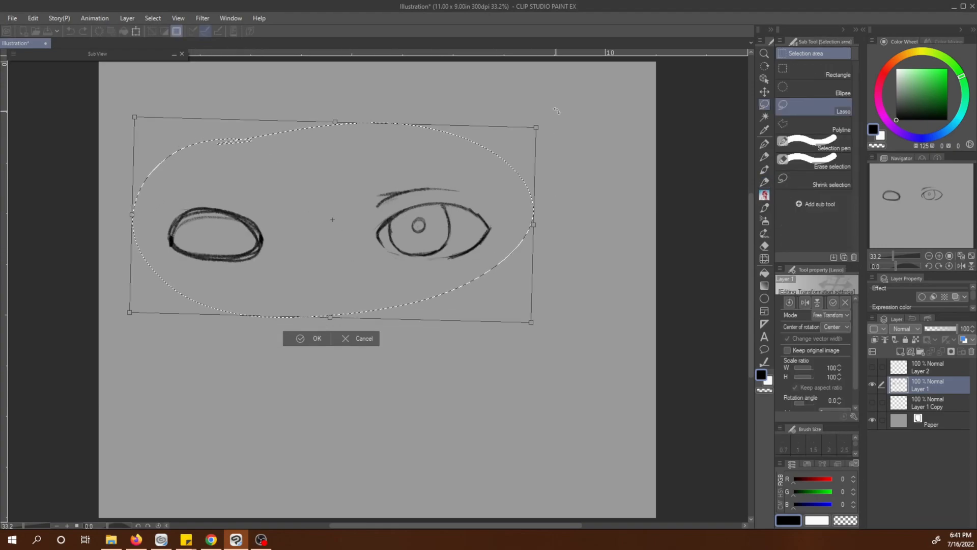
Lasso the right eye, rotate it by -3.4 degrees and shift it slightly down, and clear the selection.
key(Escape)
key(ctrl+d)
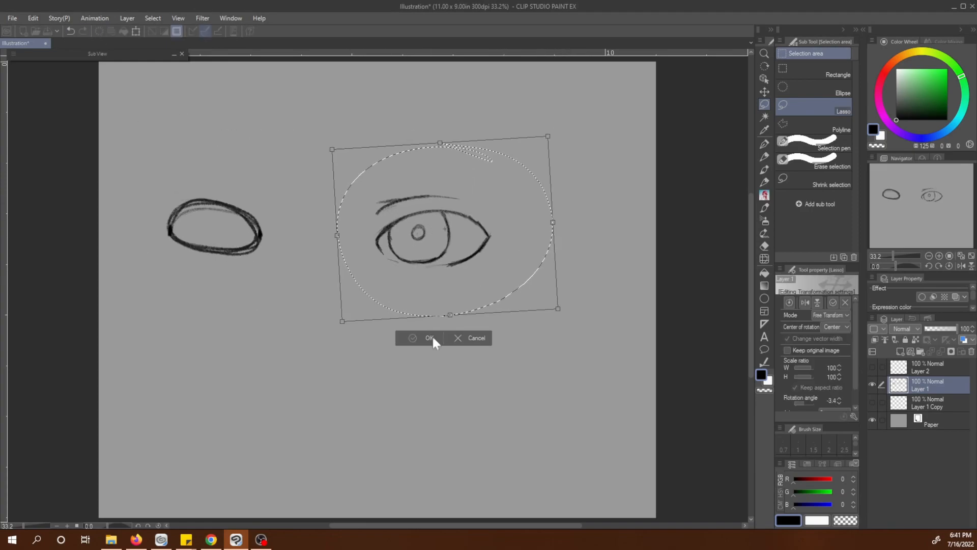
click(432, 338)
key(ctrl+d)
Clean up the left eye's rough outline with the Soft eraser, leaving a thin, light oval.
key(e)
mouse_move(173, 216)
mouse_down()
mouse_move(239, 209)
mouse_move(254, 239)
mouse_move(257, 219)
mouse_up()
key(p)
key(ctrl+z)
key(ctrl+z)
key(ctrl+z)
key(ctrl+y)
key(ctrl+y)
mouse_move(181, 209)
mouse_down()
mouse_move(239, 215)
mouse_move(230, 250)
mouse_up()
key(e)
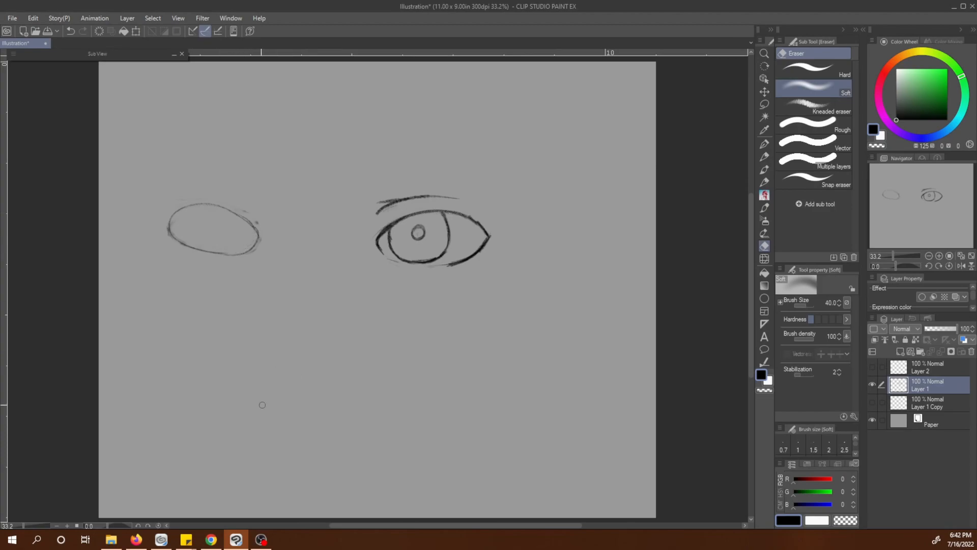
Darken the left eye's outline with the pencil and sketch its iris curve under the upper lid.
key(p)
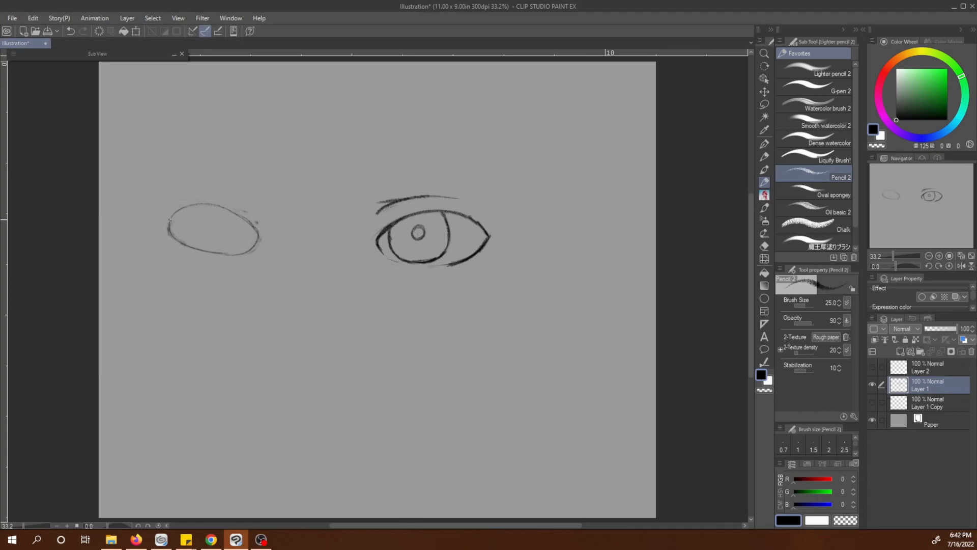
mouse_move(171, 220)
mouse_down()
mouse_move(236, 211)
mouse_move(218, 206)
mouse_move(260, 236)
mouse_up()
mouse_move(180, 241)
mouse_down()
mouse_move(201, 205)
mouse_move(212, 208)
mouse_up()
drag(177, 239, 203, 249)
drag(196, 208, 255, 230)
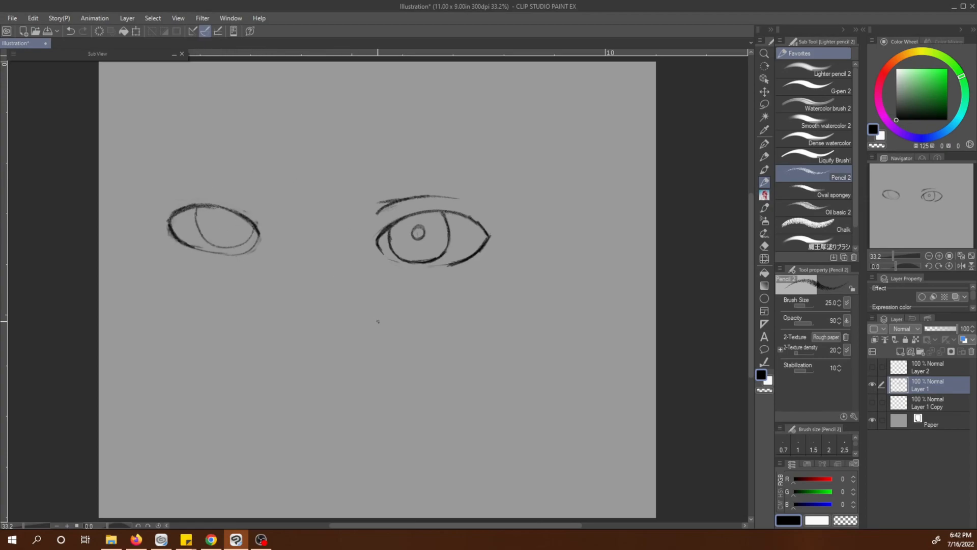
Redraw the right eye's iris slightly narrower and erase the old iris line.
mouse_move(393, 227)
mouse_down()
mouse_move(405, 258)
mouse_move(431, 259)
mouse_move(448, 234)
mouse_move(445, 247)
mouse_up()
key(e)
mouse_move(390, 232)
mouse_down()
mouse_move(392, 253)
mouse_move(443, 257)
mouse_move(447, 241)
mouse_up()
key(p)
Darken the left eye's iris and lid lines, erasing the excess strokes around them.
drag(252, 223, 237, 246)
drag(227, 244, 196, 209)
mouse_move(197, 208)
mouse_down()
mouse_move(217, 244)
mouse_move(249, 226)
mouse_move(245, 245)
mouse_move(262, 230)
mouse_move(204, 251)
mouse_up()
key(e)
key(p)
key(e)
key(p)
key(e)
key(p)
Reshape the right eye's inner corner into a sharper point and draw a pupil in the left eye's iris.
drag(377, 243, 395, 224)
key(e)
drag(376, 237, 398, 214)
key(p)
drag(223, 216, 222, 230)
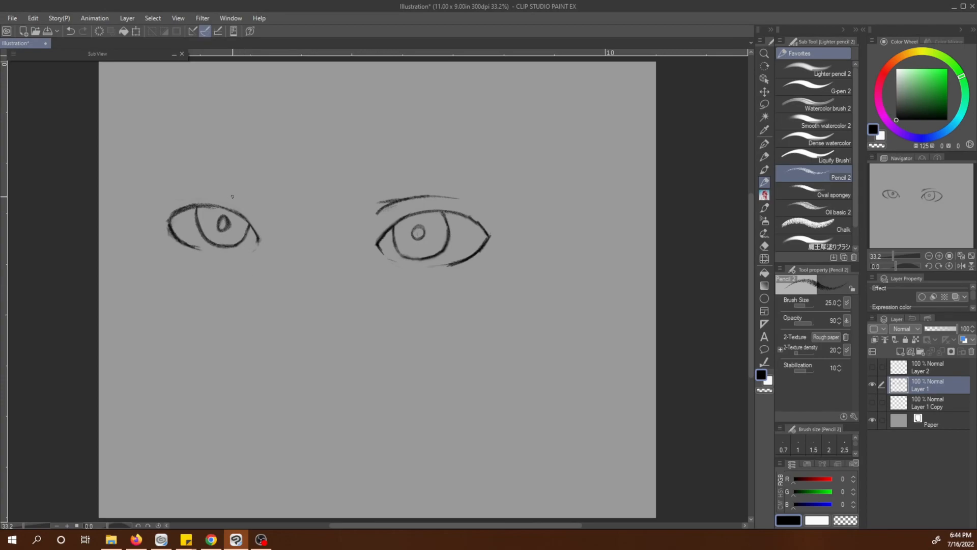
Draw the crease above the left eye, and give the right eye a thick winged lid with upper lashes.
drag(241, 200, 173, 195)
mouse_move(385, 233)
mouse_down()
mouse_move(422, 209)
mouse_move(507, 234)
mouse_move(515, 229)
mouse_move(493, 232)
mouse_move(513, 217)
mouse_up()
mouse_move(475, 216)
mouse_down()
mouse_move(494, 209)
mouse_move(483, 198)
mouse_up()
mouse_move(448, 205)
mouse_down()
mouse_move(459, 199)
mouse_move(423, 201)
mouse_up()
drag(394, 219, 406, 205)
drag(383, 222, 392, 214)
Draw short lower lashes near the right eye's outer corner and fill in its upper lashes.
drag(444, 263, 449, 280)
mouse_move(465, 259)
mouse_down()
mouse_move(480, 274)
mouse_move(499, 253)
mouse_move(465, 271)
mouse_up()
key(ctrl+z)
drag(427, 204, 422, 198)
mouse_move(433, 203)
mouse_down()
mouse_move(445, 186)
mouse_move(467, 193)
mouse_up()
key(ctrl+z)
Refine the left eye's inner corner and draw thick lashes fanning out from its outer corner.
mouse_move(254, 224)
mouse_down()
mouse_move(206, 201)
mouse_move(172, 213)
mouse_move(258, 235)
mouse_up()
key(e)
key(p)
drag(178, 204, 146, 203)
drag(175, 211, 152, 210)
mouse_move(171, 214)
mouse_down()
mouse_move(179, 233)
mouse_move(147, 208)
mouse_move(164, 220)
mouse_up()
key(e)
key(p)
Add lower lashes at the left eye's outer corner and short lashes across its upper lid.
mouse_move(170, 226)
mouse_down()
mouse_move(158, 239)
mouse_move(173, 255)
mouse_up()
key(ctrl+z)
drag(178, 207, 153, 202)
mouse_move(197, 201)
mouse_down()
mouse_move(174, 196)
mouse_move(186, 191)
mouse_up()
mouse_move(214, 200)
mouse_down()
mouse_move(204, 192)
mouse_move(221, 195)
mouse_up()
drag(239, 209, 233, 199)
key(alt+Tab)
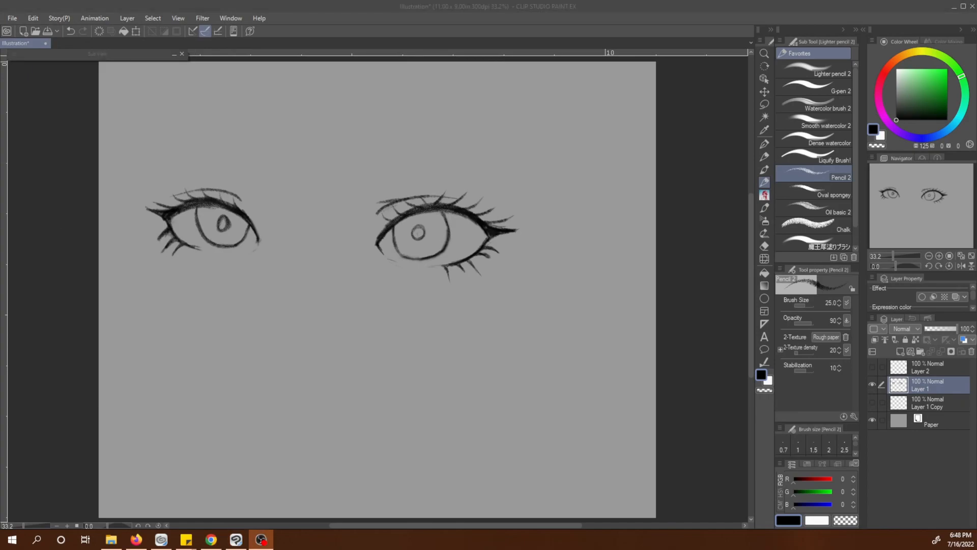
click(460, 243)
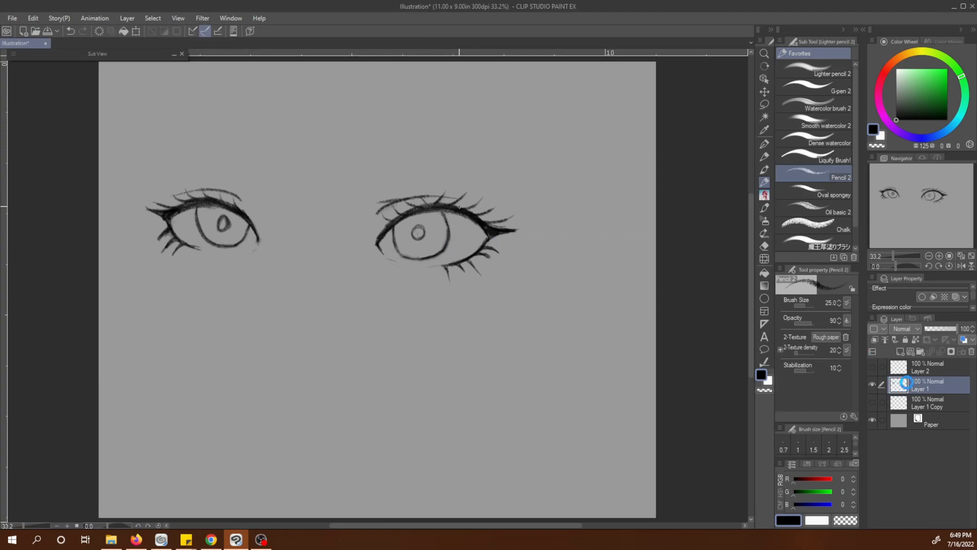
Show Layer 2 and draw light green strokes radiating from the right eye to indicate the directions of its lashes.
click(919, 368)
click(919, 68)
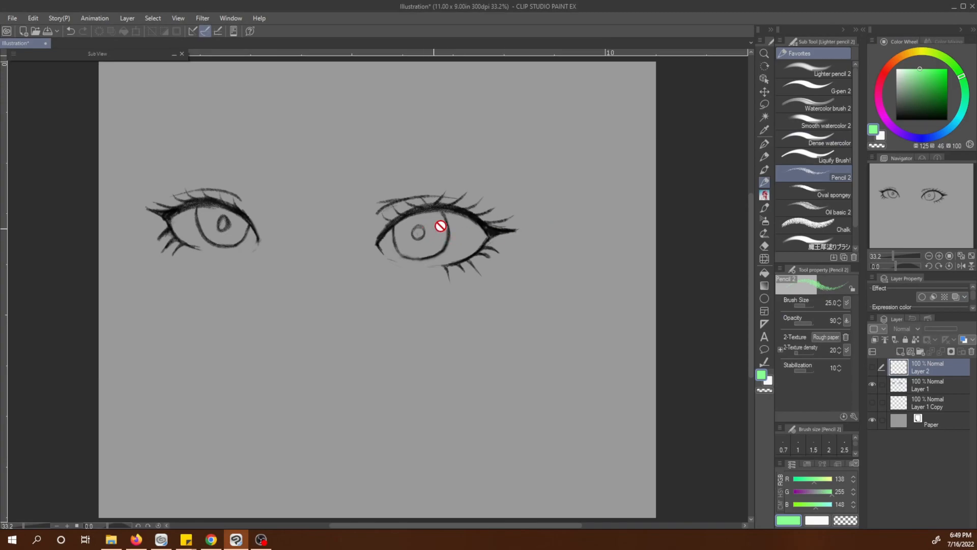
click(873, 367)
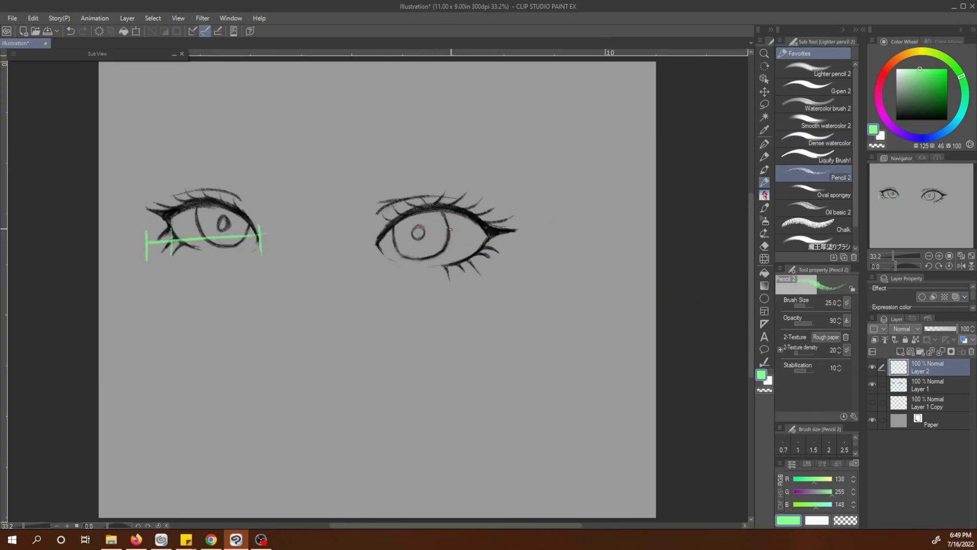
mouse_move(446, 238)
mouse_down()
mouse_move(496, 191)
mouse_move(455, 189)
mouse_up()
mouse_move(425, 239)
mouse_down()
mouse_move(420, 196)
mouse_move(356, 225)
mouse_up()
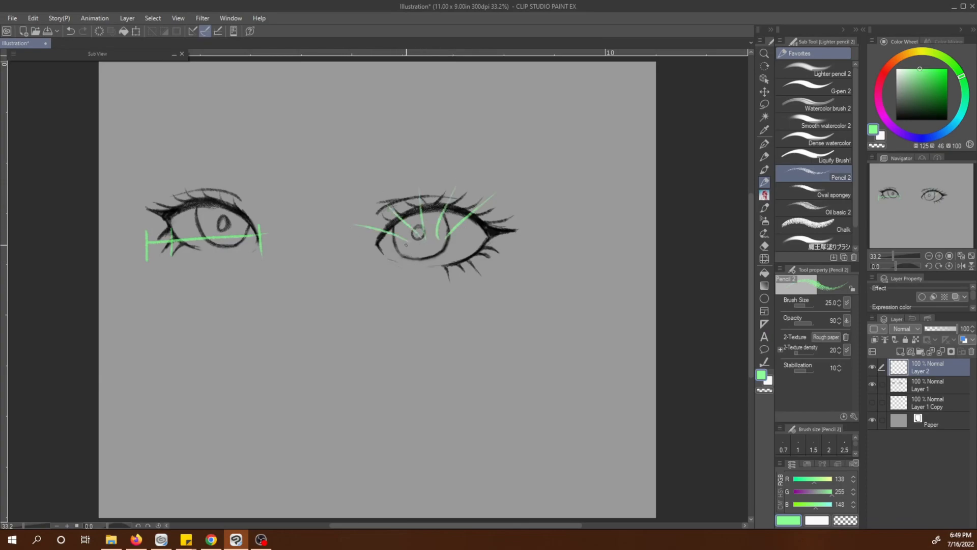
drag(453, 239, 507, 213)
Sketch green example strokes along an arc above the eyes, and lash direction strokes over the left eye.
mouse_move(414, 163)
mouse_down()
mouse_move(441, 142)
mouse_move(450, 147)
mouse_move(413, 142)
mouse_up()
mouse_move(356, 178)
mouse_down()
mouse_move(380, 147)
mouse_move(350, 162)
mouse_up()
drag(316, 200, 334, 170)
drag(301, 214, 313, 191)
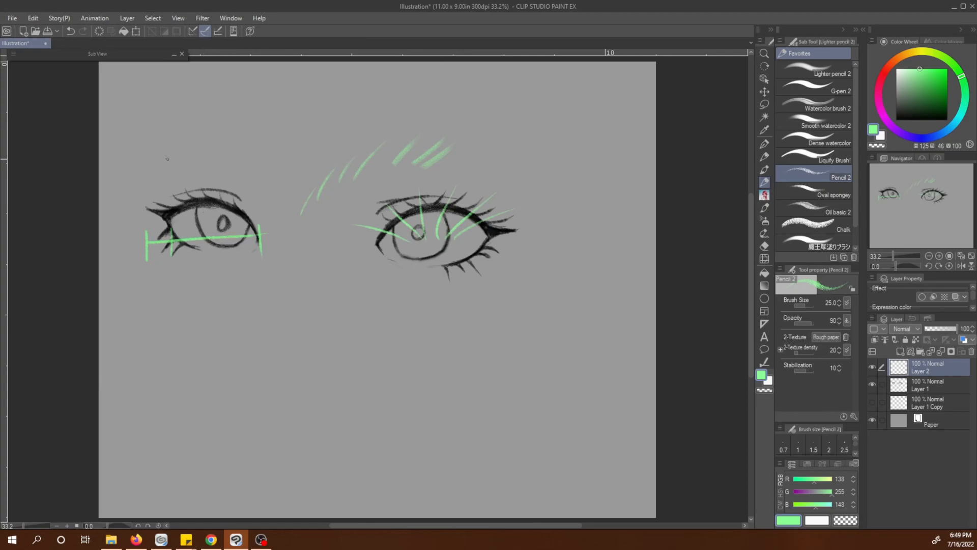
mouse_move(244, 213)
mouse_down()
mouse_move(206, 197)
mouse_move(153, 191)
mouse_up()
drag(162, 216, 141, 202)
Clear the green marks from Layer 2 and draw a new width guide across the right eye from corner to corner.
click(871, 366)
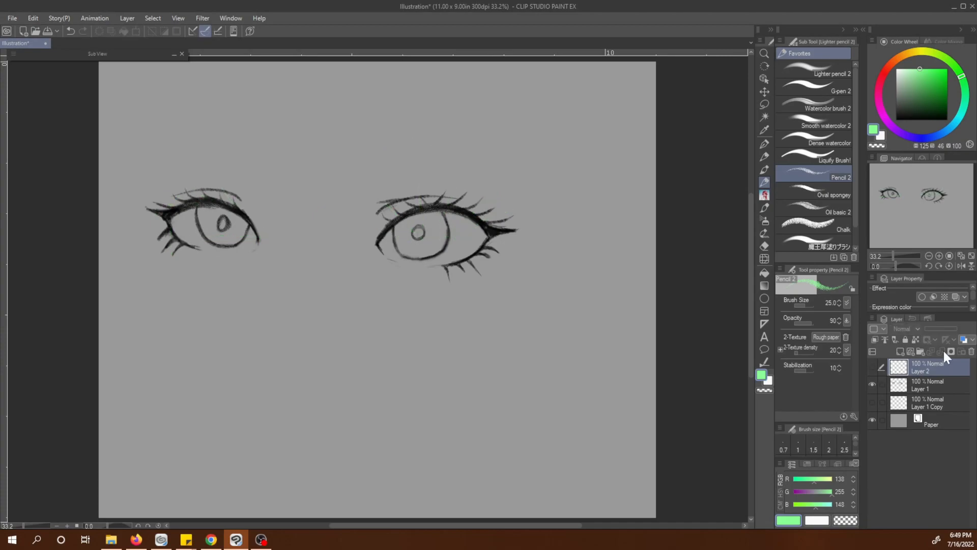
click(872, 366)
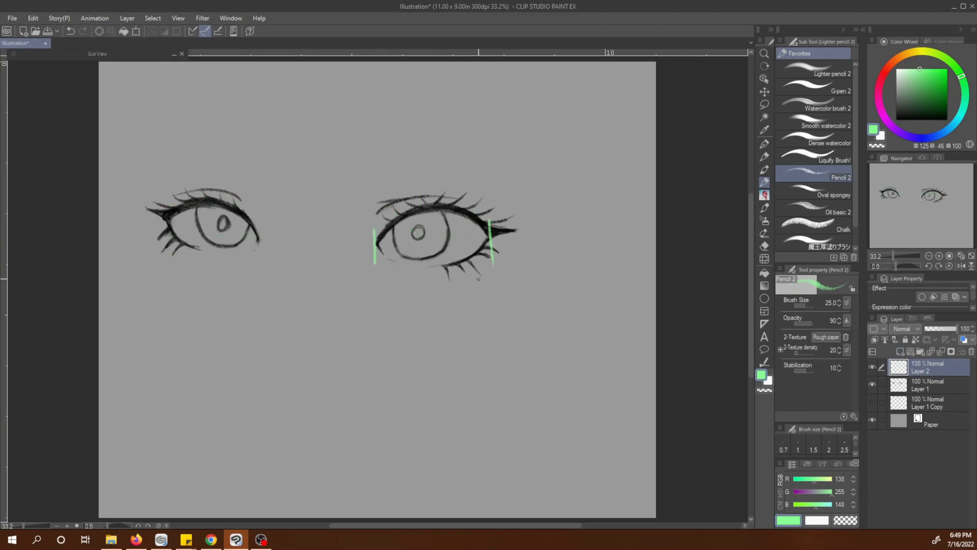
drag(378, 244, 491, 229)
Move the green width guide between the two eyes and rotate it until its line is horizontal.
key(ctrl+t)
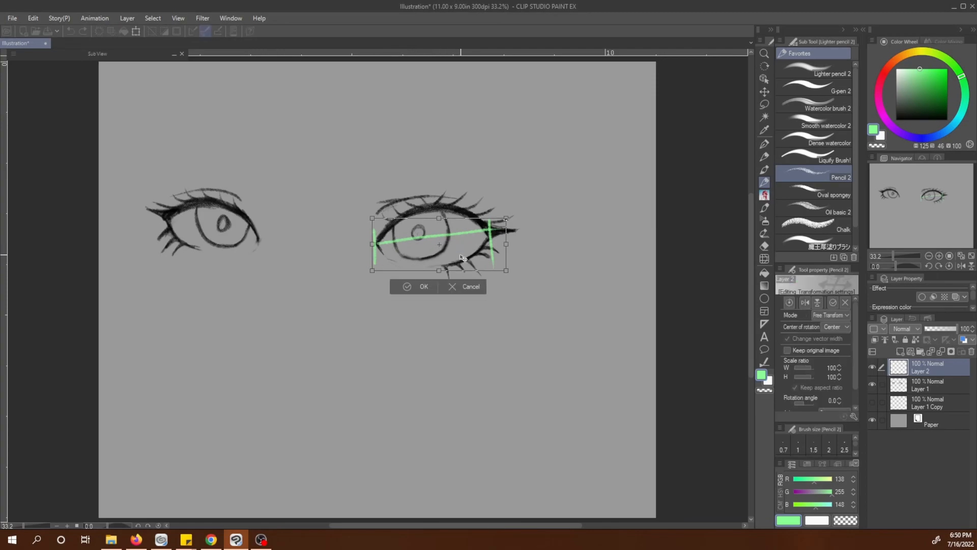
drag(474, 260, 358, 260)
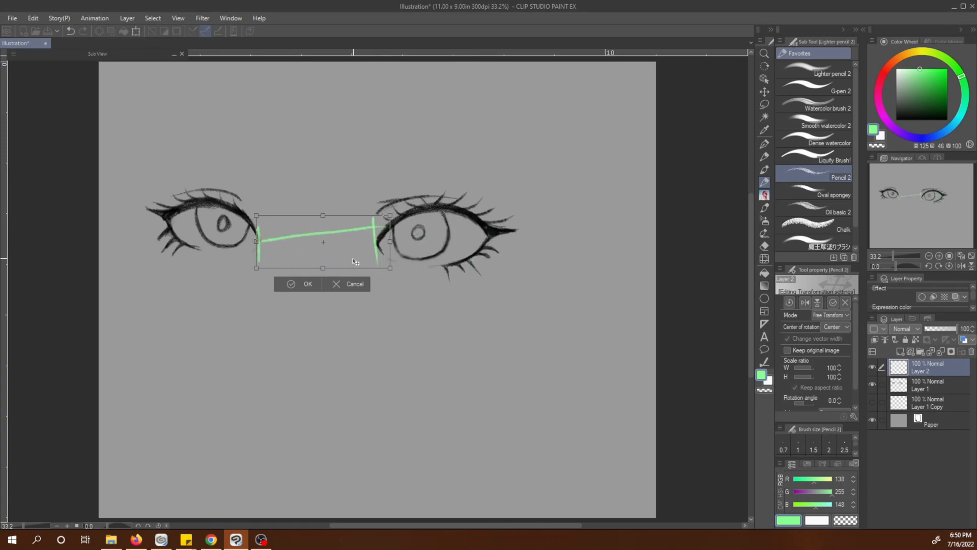
drag(394, 210, 398, 219)
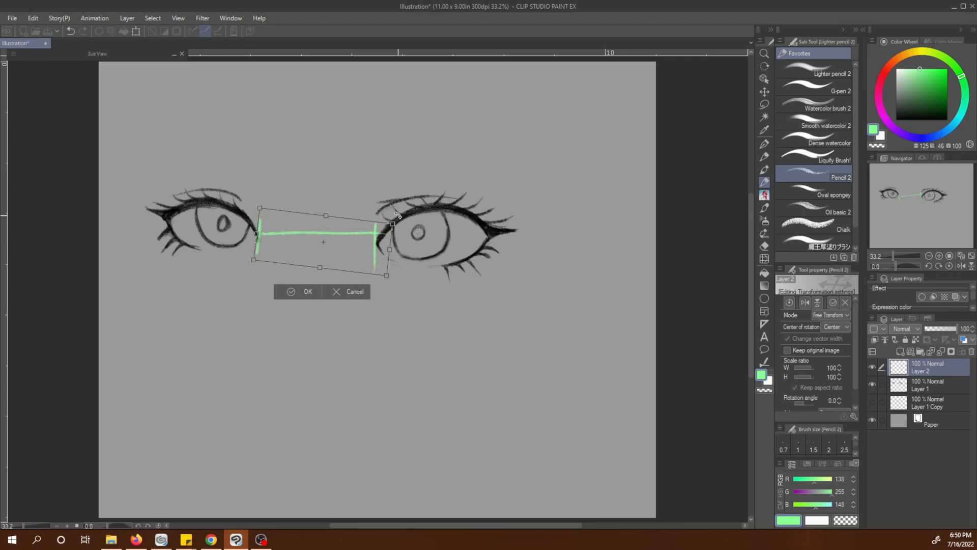
click(302, 292)
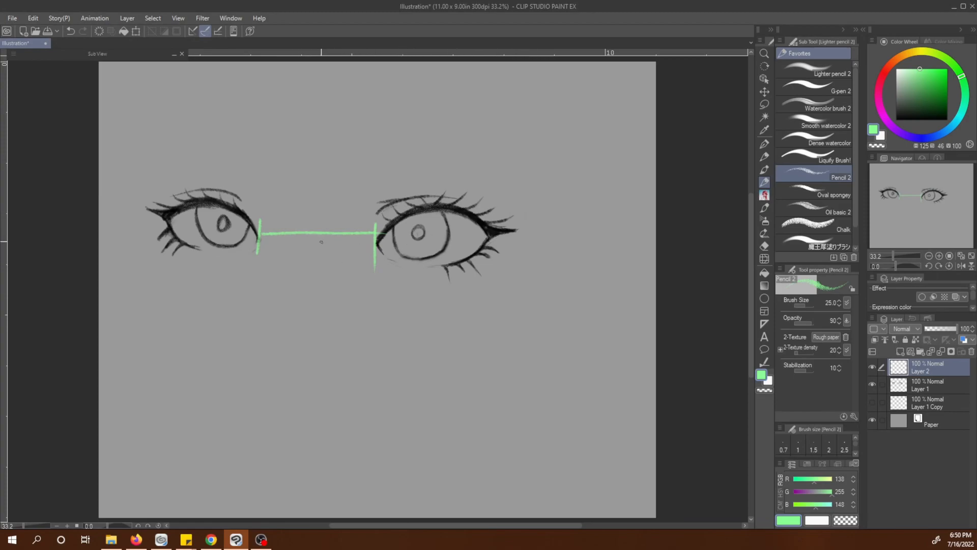
Move the green width guide onto the left eye and mark the eye's actual outer corner and width with green strokes.
key(ctrl+t)
drag(341, 257, 230, 255)
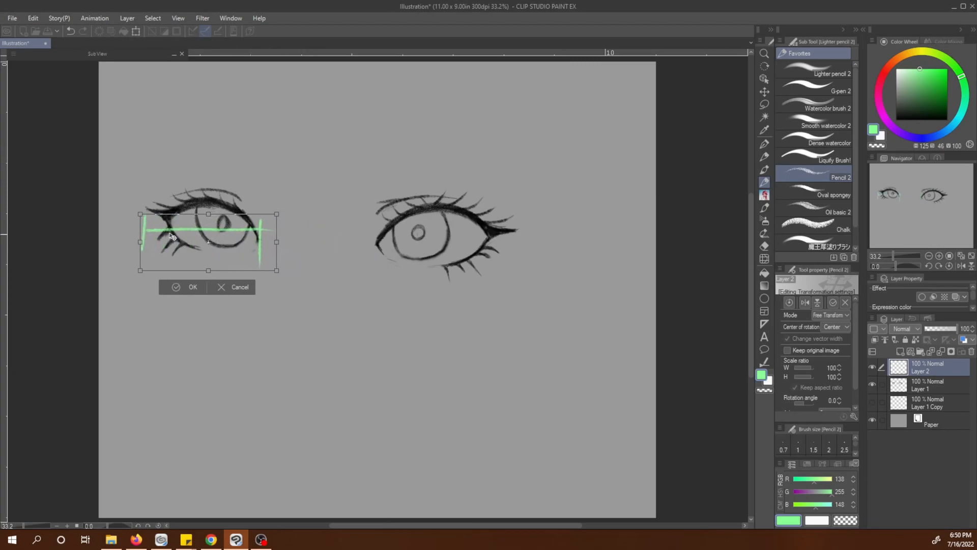
click(184, 288)
drag(169, 204, 166, 262)
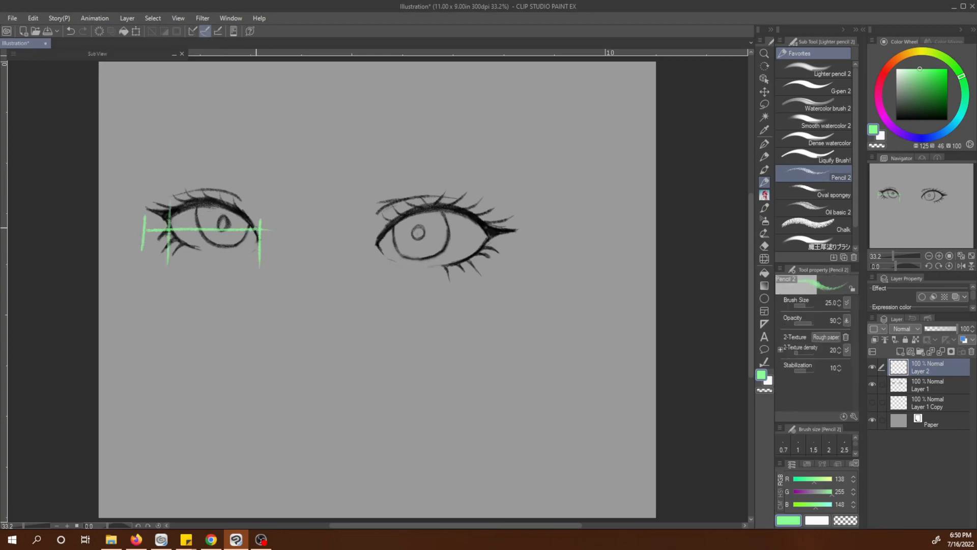
mouse_move(171, 234)
mouse_down()
mouse_move(189, 253)
mouse_move(256, 235)
mouse_up()
mouse_move(429, 175)
mouse_down()
mouse_move(428, 283)
mouse_move(431, 174)
mouse_up()
key(ctrl+z)
mouse_move(305, 121)
mouse_down()
mouse_move(292, 285)
mouse_move(296, 406)
mouse_up()
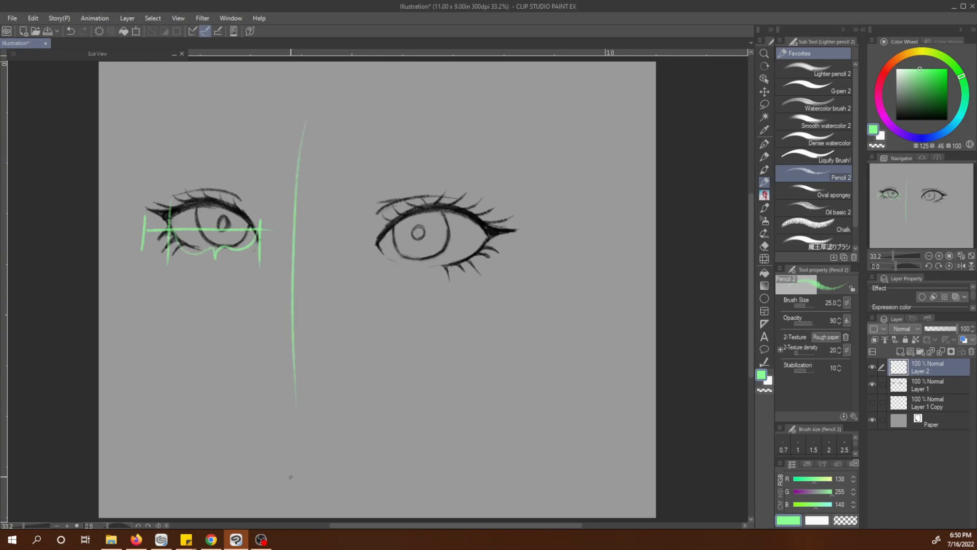
key(ctrl+z)
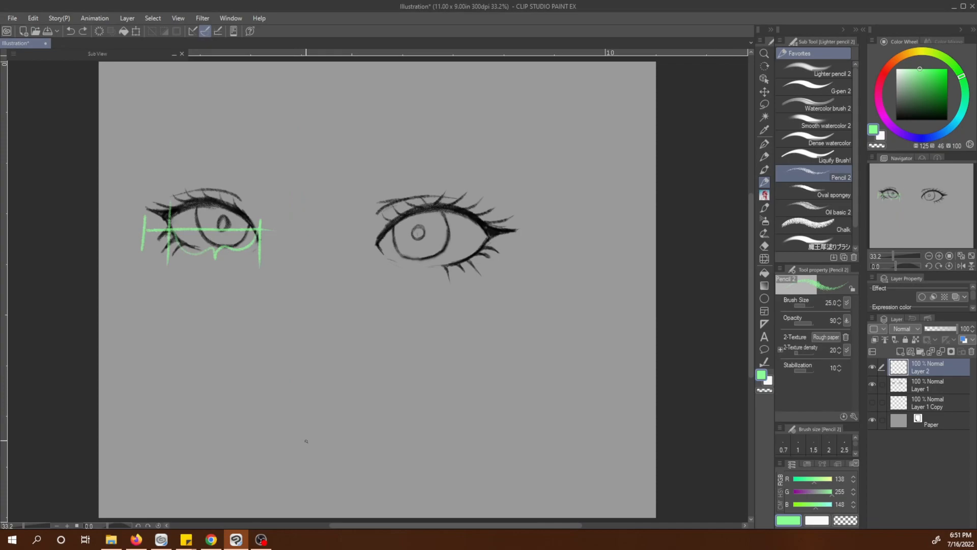
On Layer 1, draw a thin curved black nose-bridge line beside the left eye's inner corner.
click(931, 383)
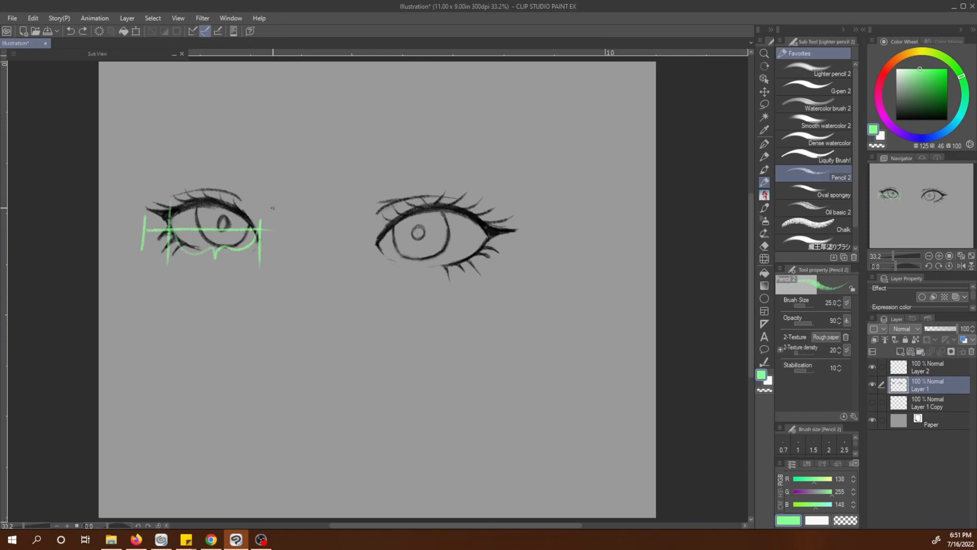
drag(267, 191, 262, 306)
key(ctrl+z)
click(888, 122)
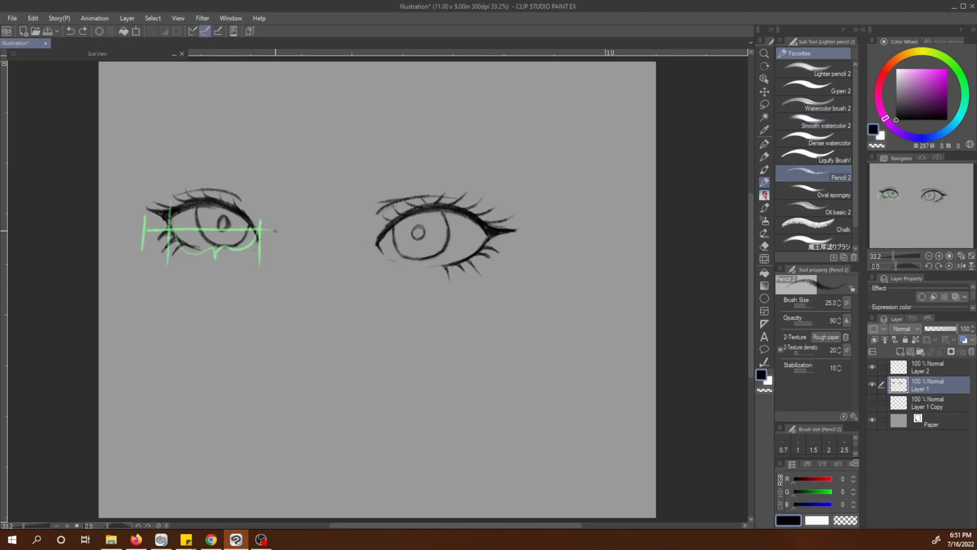
drag(269, 200, 258, 337)
key(ctrl+z)
drag(264, 194, 259, 307)
Sketch a soft, tapering black eyebrow above each eye with Pencil 2.
mouse_move(238, 158)
mouse_down()
mouse_move(176, 137)
mouse_move(257, 167)
mouse_move(150, 144)
mouse_up()
key(ctrl+z)
key(ctrl+z)
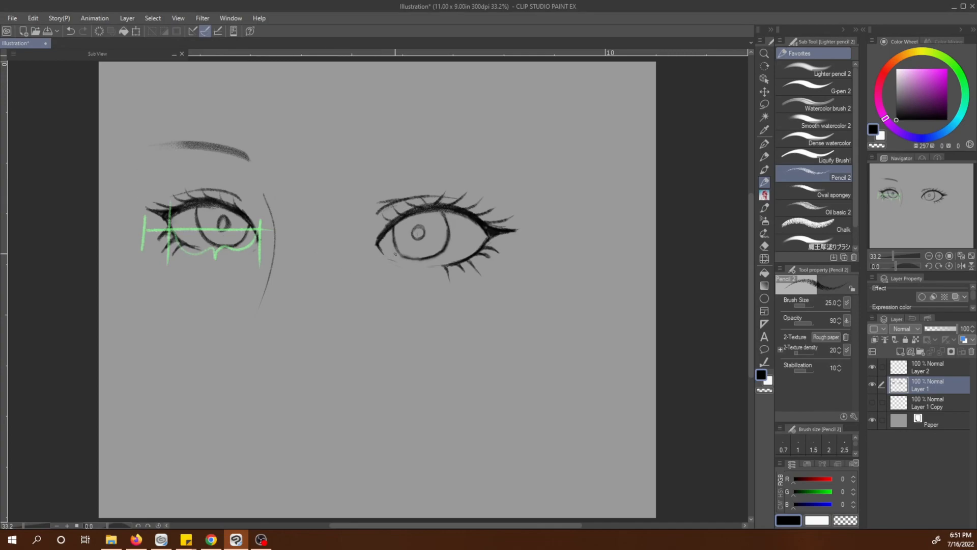
mouse_move(359, 164)
mouse_down()
mouse_move(435, 131)
mouse_move(435, 142)
mouse_move(462, 135)
mouse_up()
key(ctrl+z)
key(e)
key(p)
mouse_move(247, 157)
mouse_down()
mouse_move(194, 141)
mouse_move(151, 148)
mouse_move(182, 142)
mouse_up()
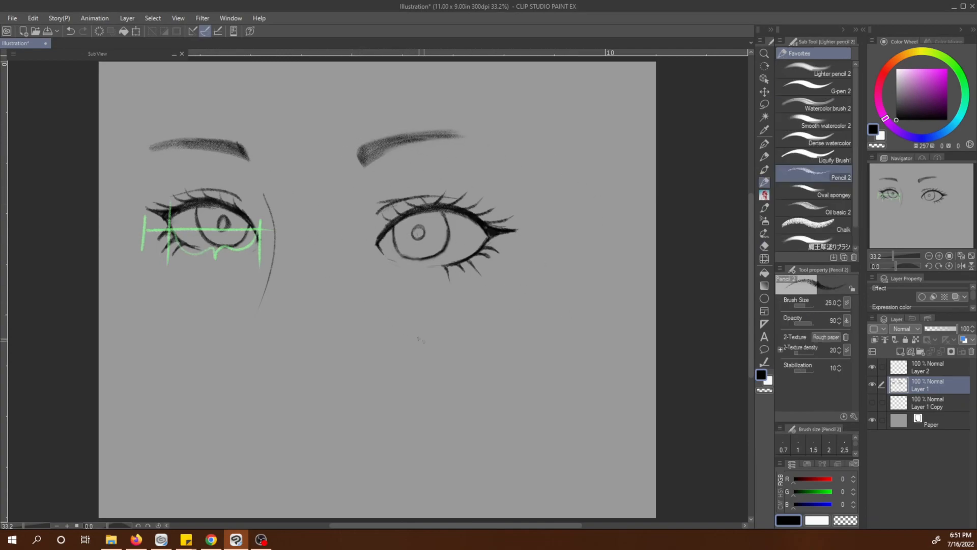
Hide the Layer 2 guides and darken the eye outlines in black on Layer 3.
click(872, 367)
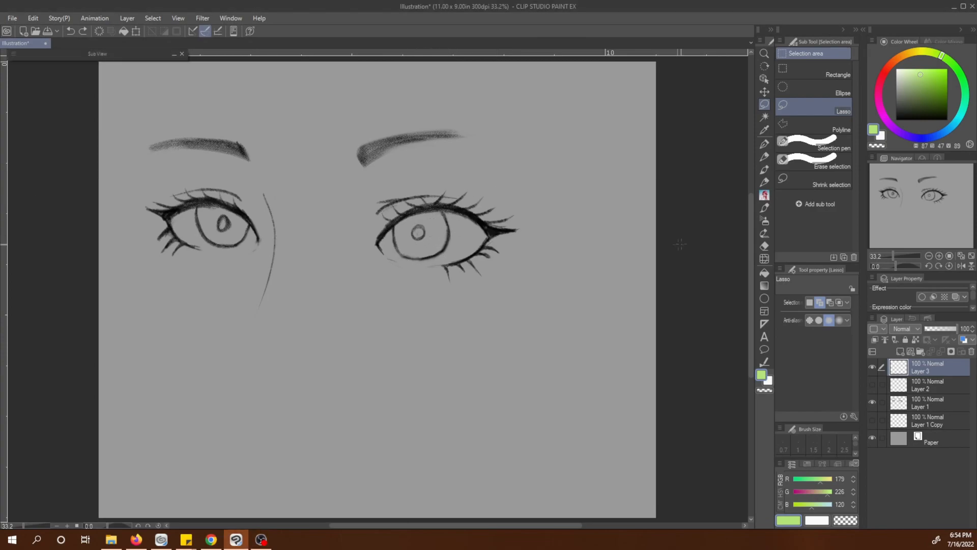
key(p)
click(896, 119)
mouse_move(393, 236)
mouse_down()
mouse_move(404, 214)
mouse_move(486, 237)
mouse_up()
key(e)
Reorder the layers, merge the line art into Layer 3, and add a new empty layer beneath it.
drag(933, 373, 941, 412)
click(127, 18)
click(153, 254)
key(p)
click(900, 351)
Fill both irises with a flat medium purple on the new Layer 1 using Smooth watercolor.
click(902, 133)
click(914, 82)
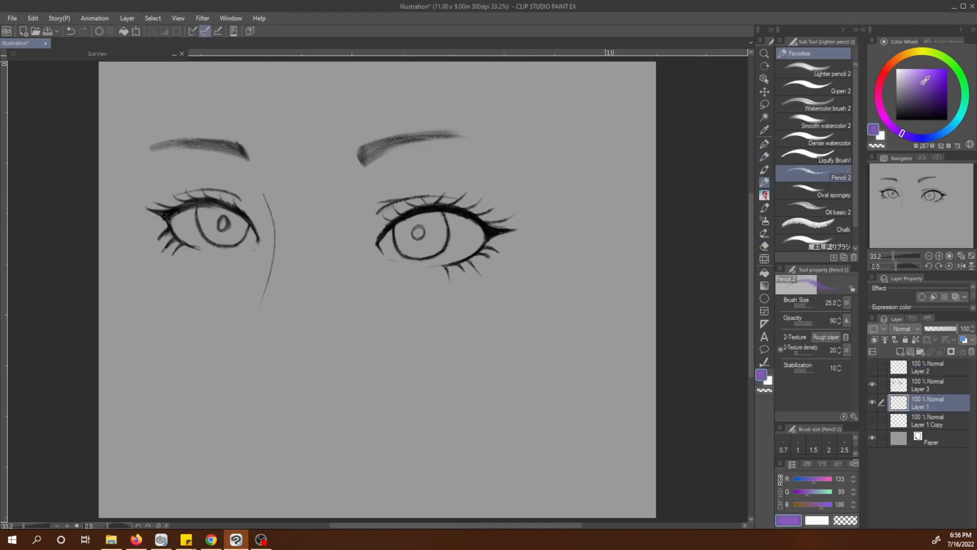
click(813, 121)
drag(407, 229, 440, 220)
drag(200, 211, 237, 235)
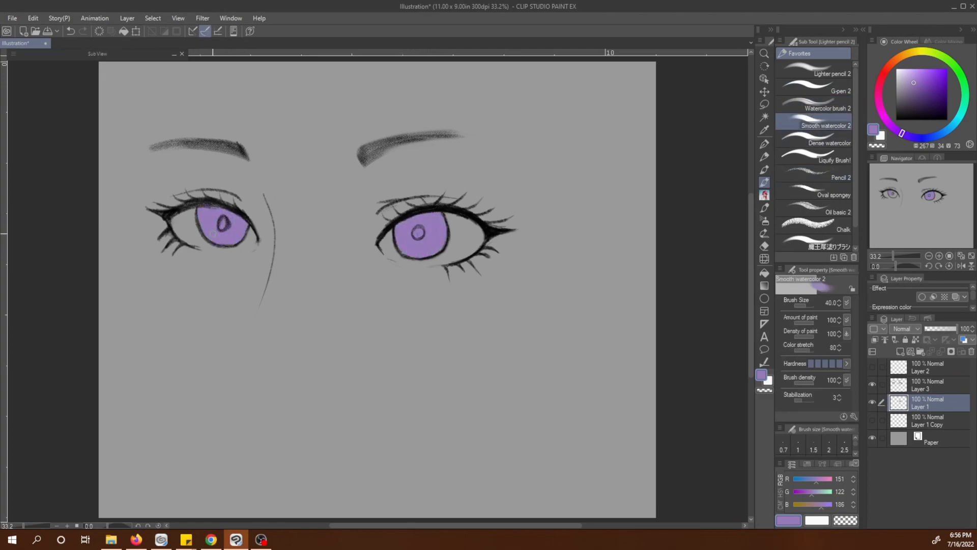
Lock Layer 1's transparent pixels and shade the upper part of both irises with a darker purple.
click(915, 339)
key(bracketright)
click(907, 134)
click(922, 91)
mouse_move(400, 229)
mouse_down()
mouse_move(442, 220)
mouse_move(405, 245)
mouse_move(420, 226)
mouse_up()
key(bracketleft)
key(bracketleft)
key(bracketleft)
mouse_move(198, 208)
mouse_down()
mouse_move(240, 218)
mouse_move(207, 222)
mouse_move(234, 232)
mouse_up()
drag(207, 215, 209, 222)
drag(408, 224, 446, 230)
Deepen the shadow along the top of both irises with dark indigo, RGB 64, 49, 117.
click(911, 137)
click(926, 96)
mouse_move(200, 207)
mouse_down()
mouse_move(223, 216)
mouse_move(209, 212)
mouse_up()
mouse_move(400, 226)
mouse_down()
mouse_move(430, 218)
mouse_move(403, 232)
mouse_up()
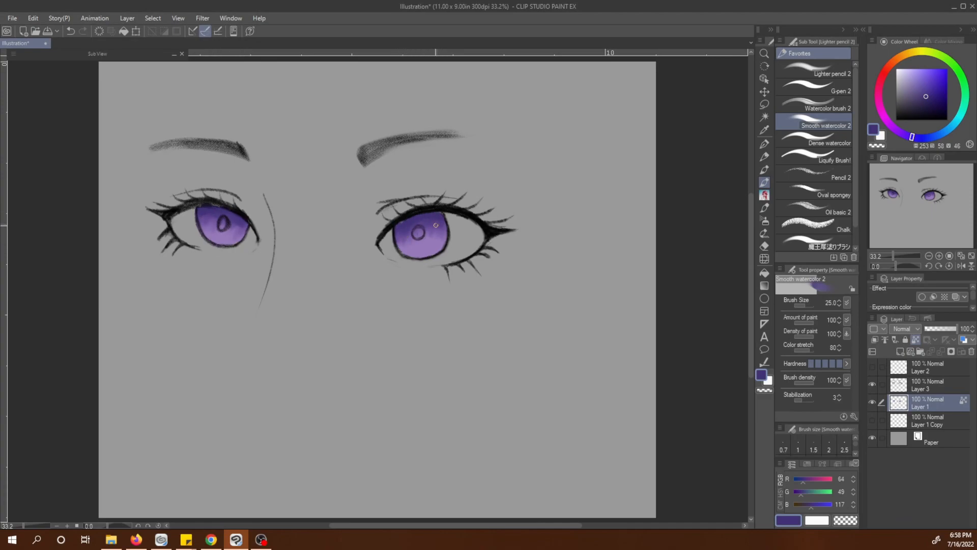
On Layer 3, outline a highlight low in each iris with Pencil 2 and fill both pupils with black.
click(934, 388)
click(814, 173)
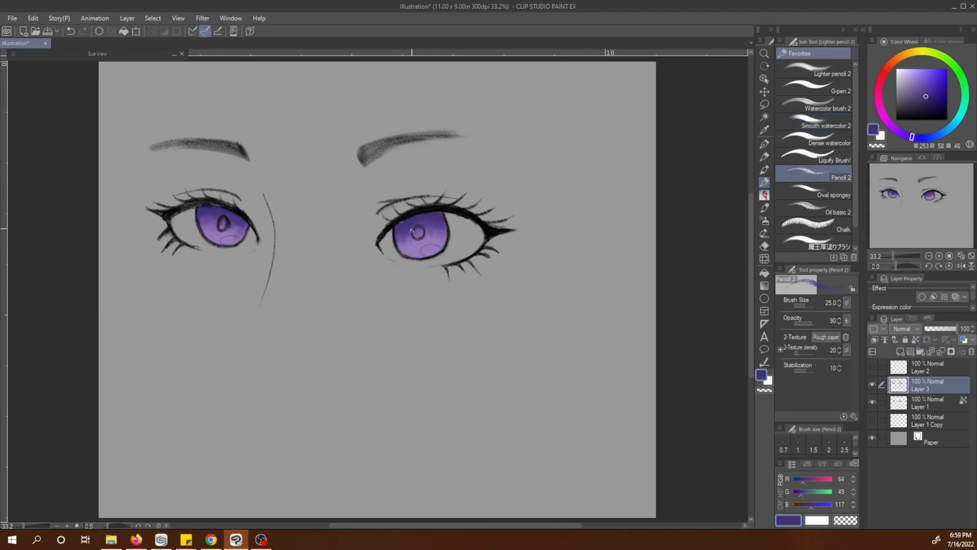
click(897, 120)
drag(222, 217, 224, 230)
drag(418, 227, 420, 237)
drag(227, 219, 237, 240)
On Layer 1, paint near-white highlights at the bottom of both irises and beside the pupils with Dense watercolor.
click(926, 402)
click(815, 140)
click(901, 70)
click(214, 221)
click(407, 231)
drag(423, 250, 438, 249)
Unlock Layer 1's transparent pixels and paint the whites of both eyes pale lavender with soft purple shading using Smooth watercolor.
click(906, 69)
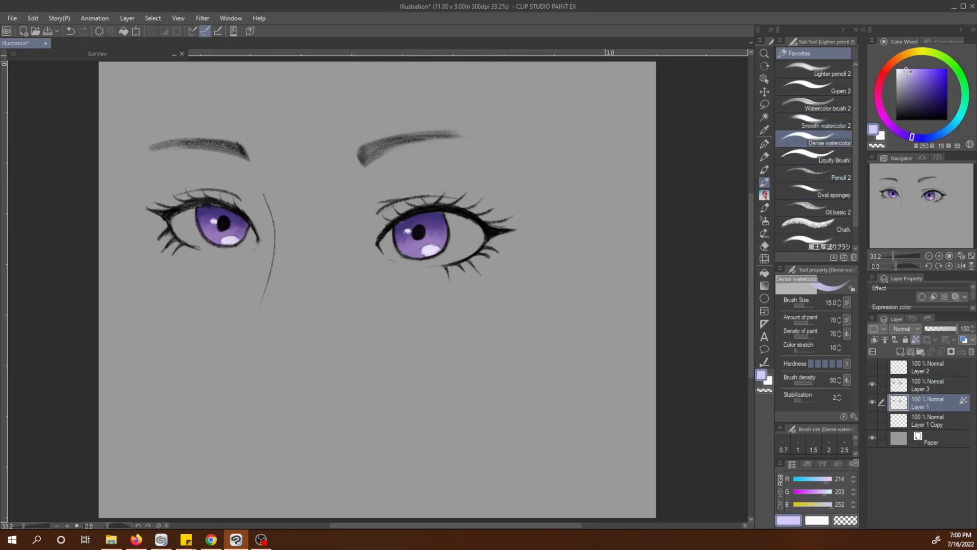
click(905, 72)
click(814, 123)
click(916, 340)
mouse_move(179, 218)
mouse_down()
mouse_move(189, 239)
mouse_move(219, 244)
mouse_up()
mouse_move(380, 238)
mouse_down()
mouse_move(400, 257)
mouse_move(461, 259)
mouse_move(481, 224)
mouse_up()
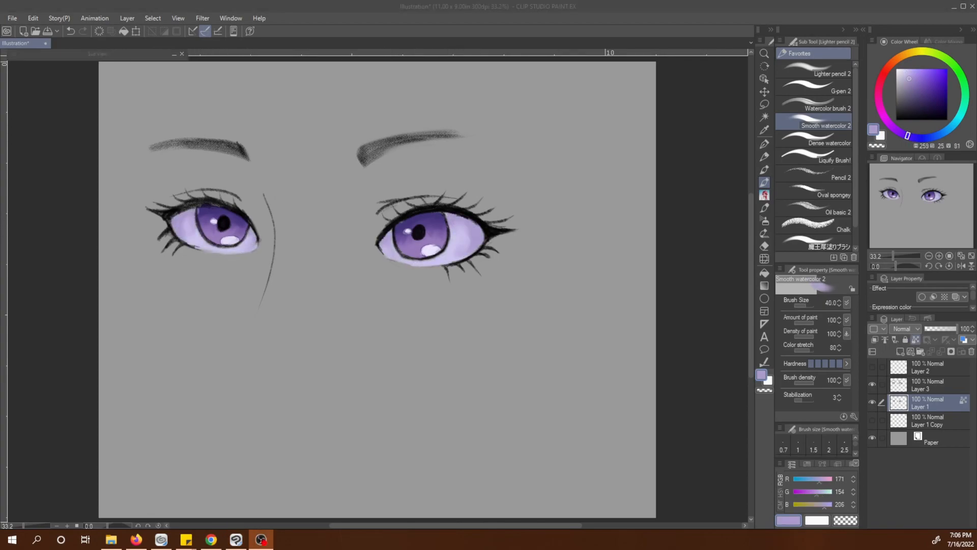